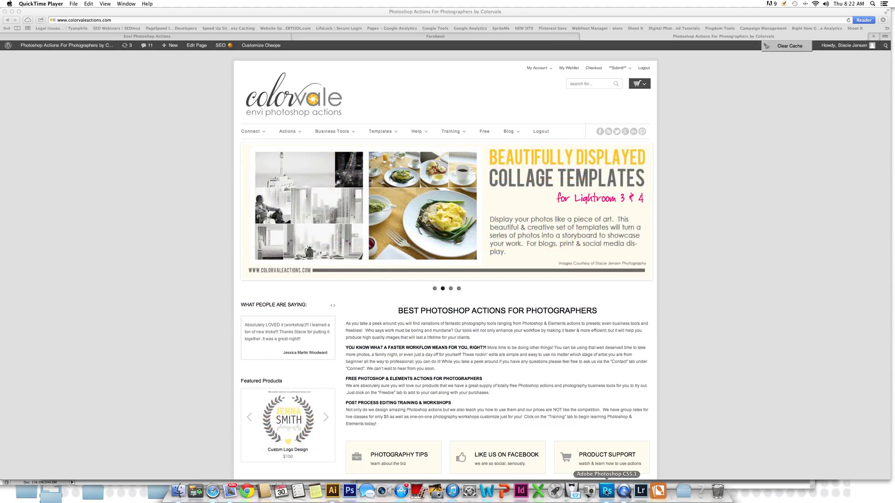
Hide the Brother and Big Brother layers, show Sister and Big Sister, and select both
{"action": "left_click", "coordinate": [606, 492]}
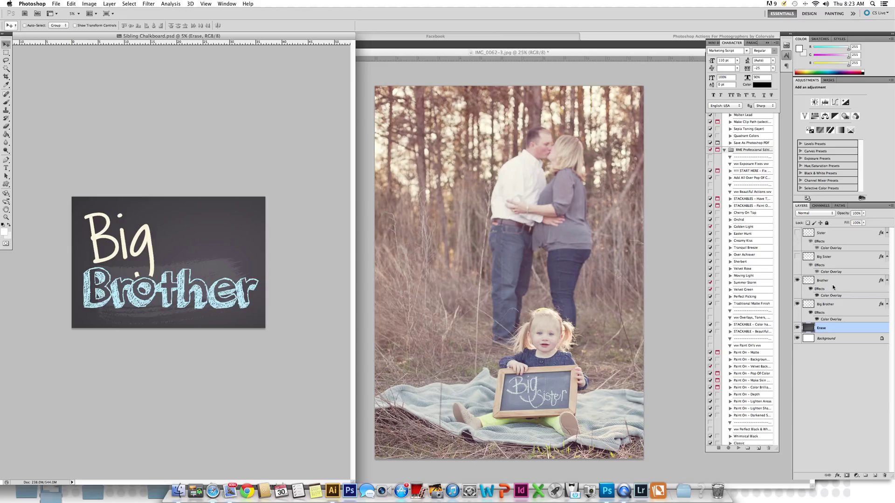
{"action": "left_click", "coordinate": [798, 281]}
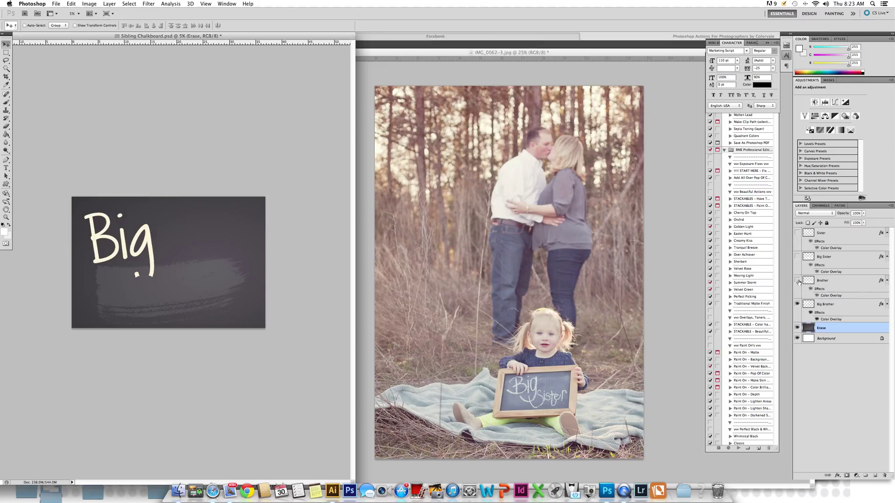
{"action": "left_click", "coordinate": [798, 304]}
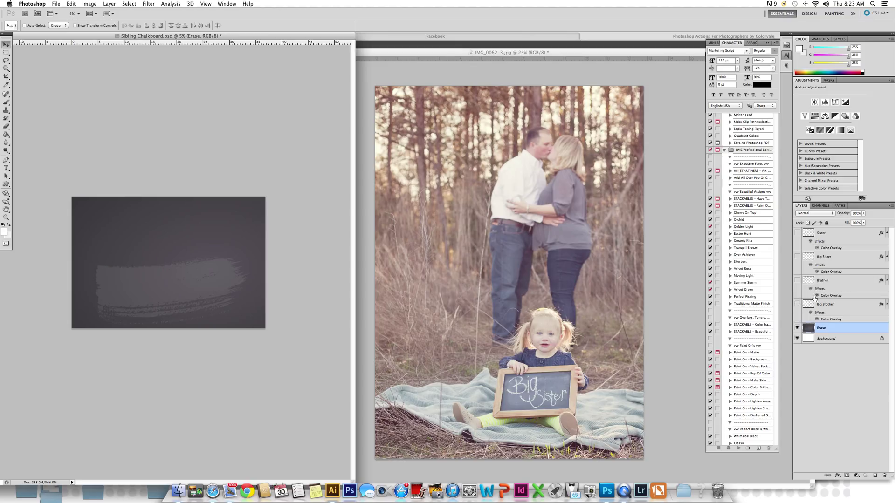
{"action": "left_click", "coordinate": [797, 257]}
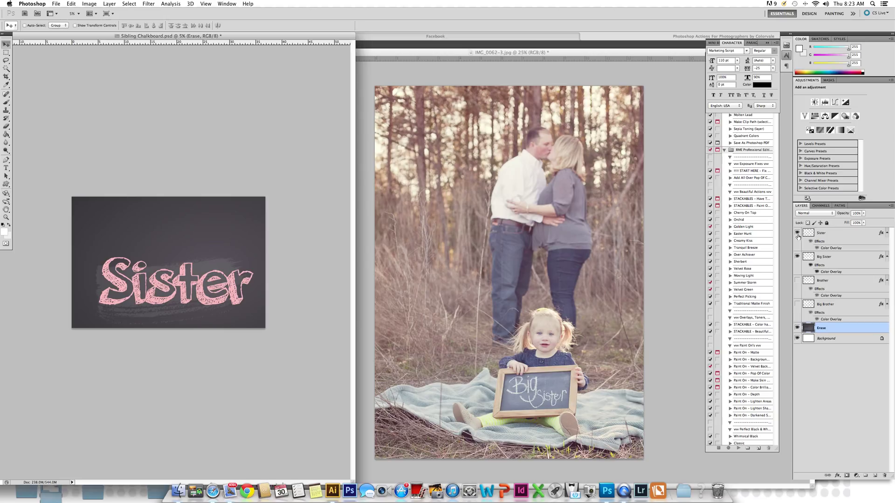
{"action": "left_click", "coordinate": [797, 234]}
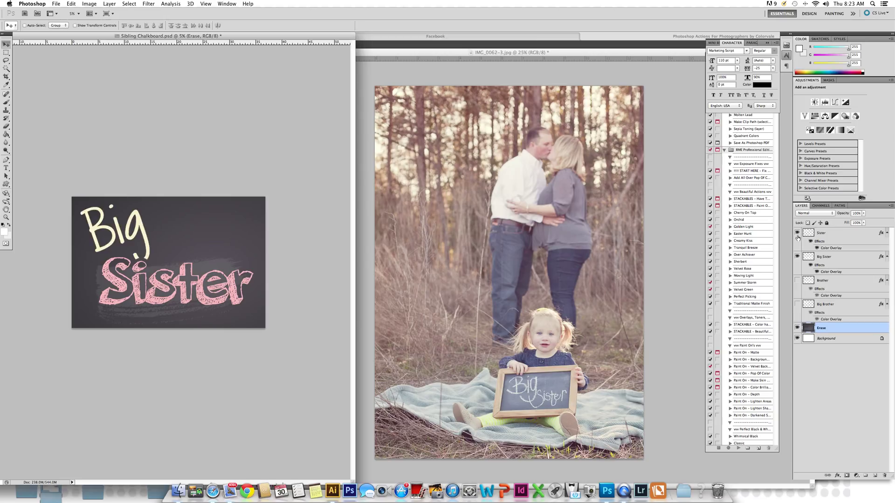
{"action": "left_click", "coordinate": [828, 236]}
{"action": "left_click", "coordinate": [823, 260], "text": "shift"}
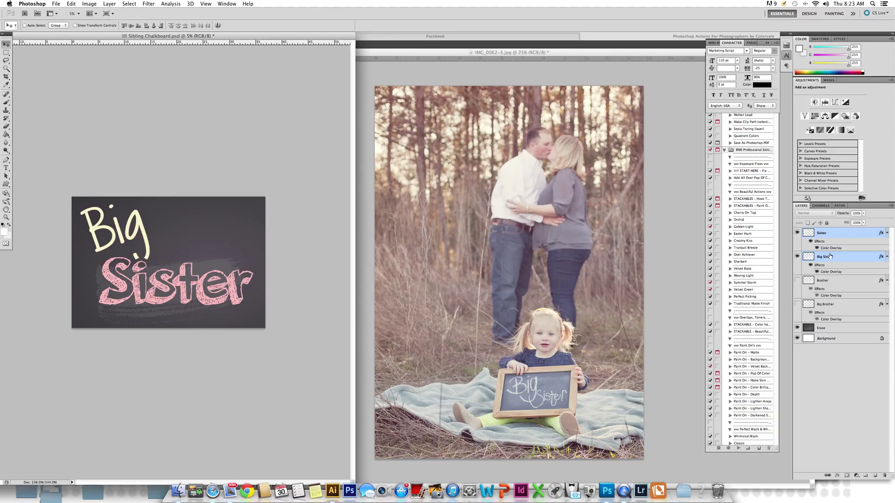
Add the Erase layer to the selection and drag the chalkboard layers into IMG_0062-3.jpg
{"action": "left_click", "coordinate": [825, 329], "text": "super"}
{"action": "left_click_drag", "start_coordinate": [130, 232], "coordinate": [433, 267]}
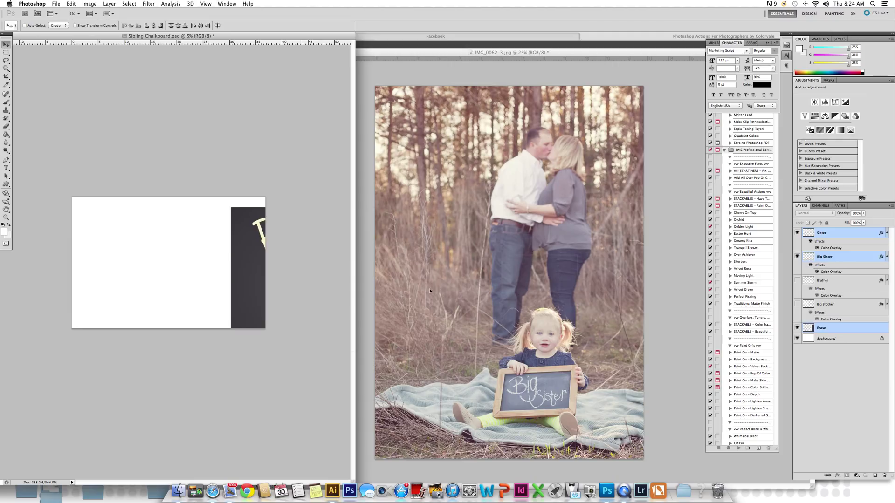
{"action": "left_click_drag", "start_coordinate": [540, 386], "coordinate": [521, 262]}
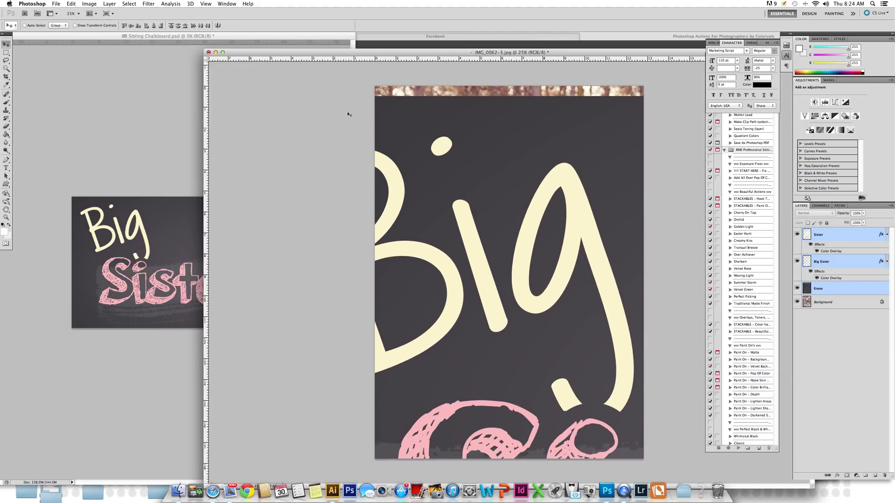
Scale the copied chalkboard down to about 78% with Edit > Transform > Scale
{"action": "left_click", "coordinate": [72, 5]}
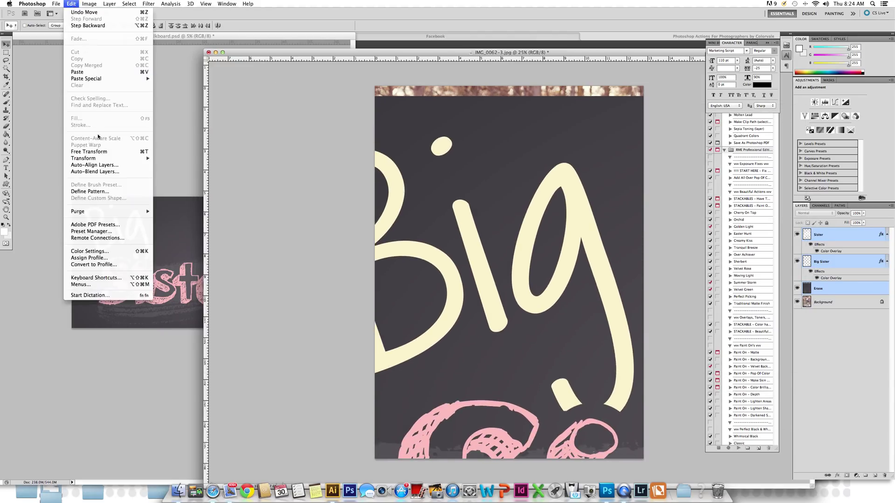
{"action": "mouse_move", "coordinate": [106, 158]}
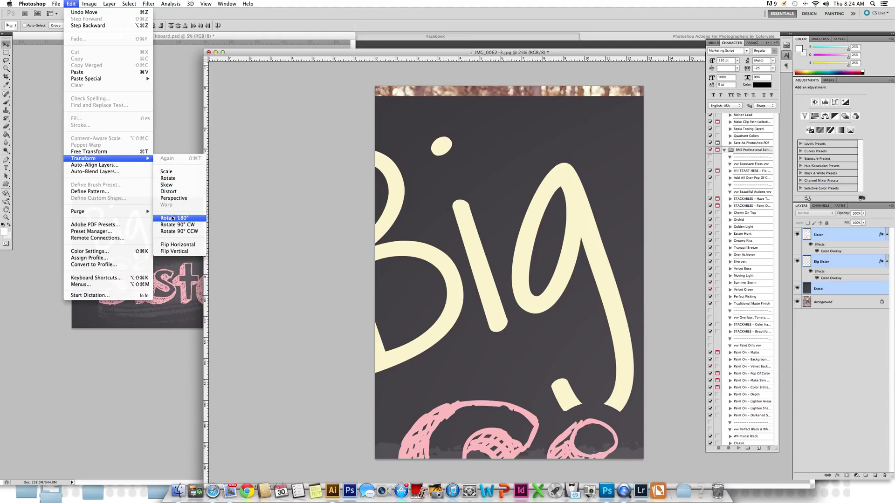
{"action": "left_click", "coordinate": [167, 172]}
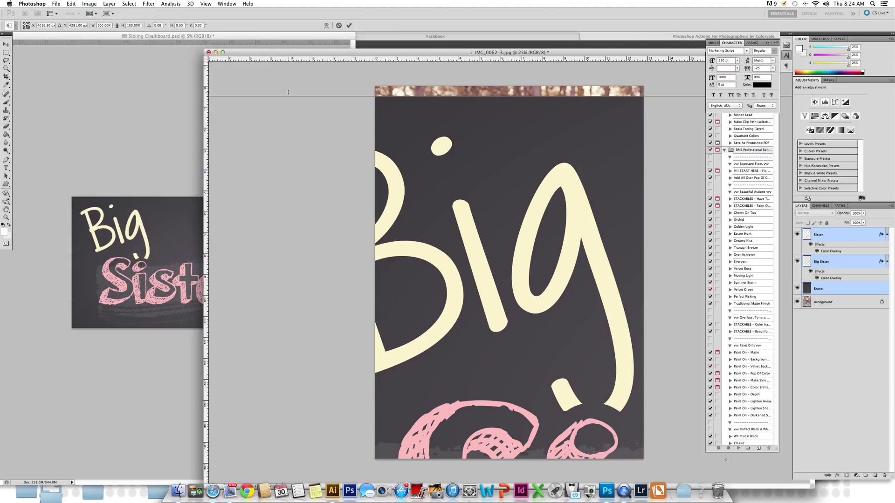
{"action": "left_click_drag", "start_coordinate": [310, 134], "coordinate": [413, 145]}
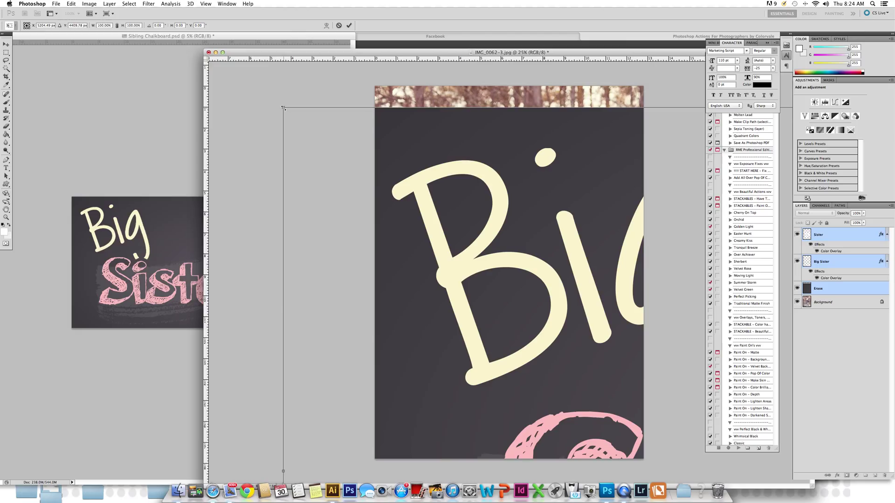
{"action": "left_click_drag", "start_coordinate": [284, 108], "coordinate": [529, 270]}
{"action": "left_click_drag", "start_coordinate": [595, 349], "coordinate": [415, 231]}
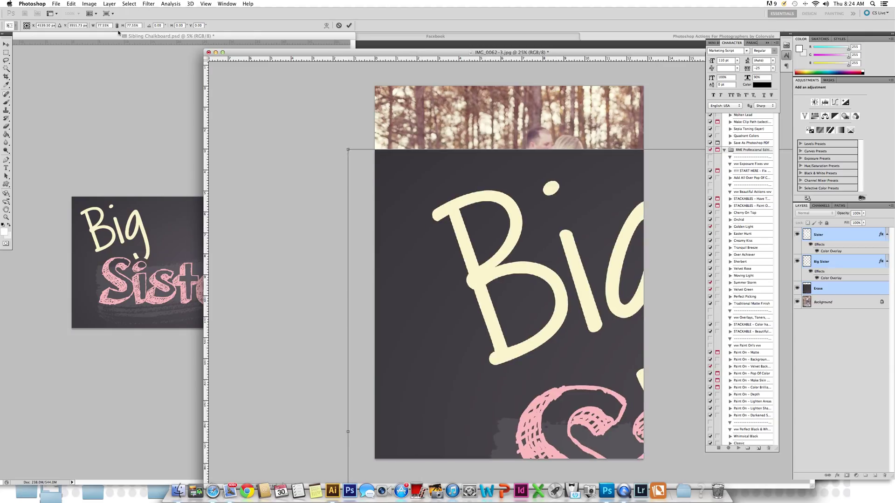
Set width and height to 10%, then scale to about 6.5% and fit it onto the girl's sign
{"action": "left_click", "coordinate": [104, 25]}
{"action": "type", "text": "10"}
{"action": "key", "text": "Tab"}
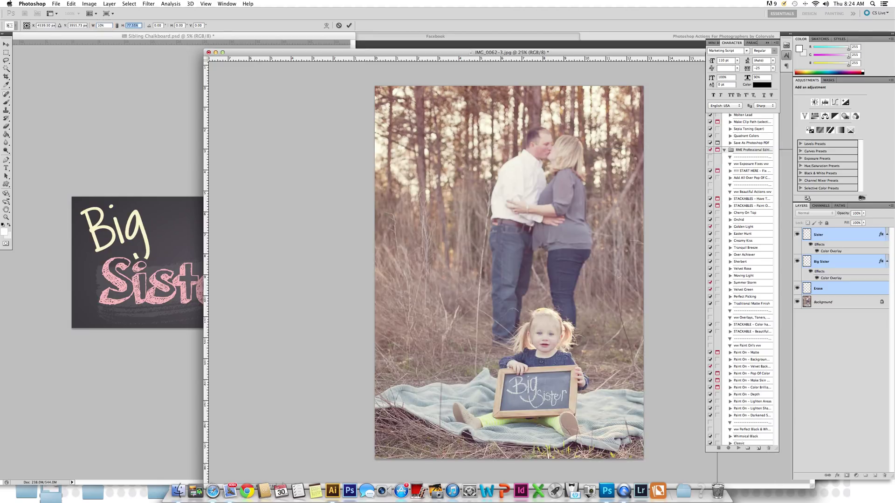
{"action": "type", "text": "10"}
{"action": "key", "text": "Tab"}
{"action": "left_click_drag", "start_coordinate": [727, 466], "coordinate": [521, 440]}
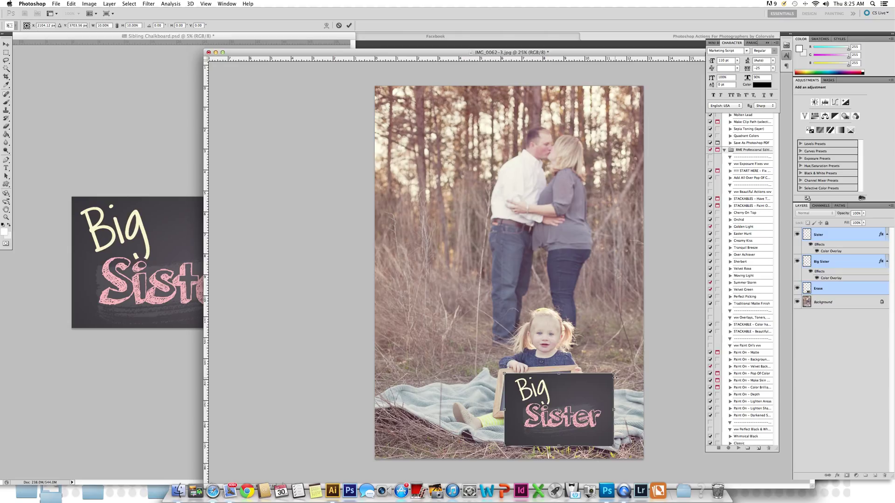
{"action": "left_click_drag", "start_coordinate": [615, 373], "coordinate": [570, 396]}
{"action": "left_click_drag", "start_coordinate": [547, 424], "coordinate": [547, 397]}
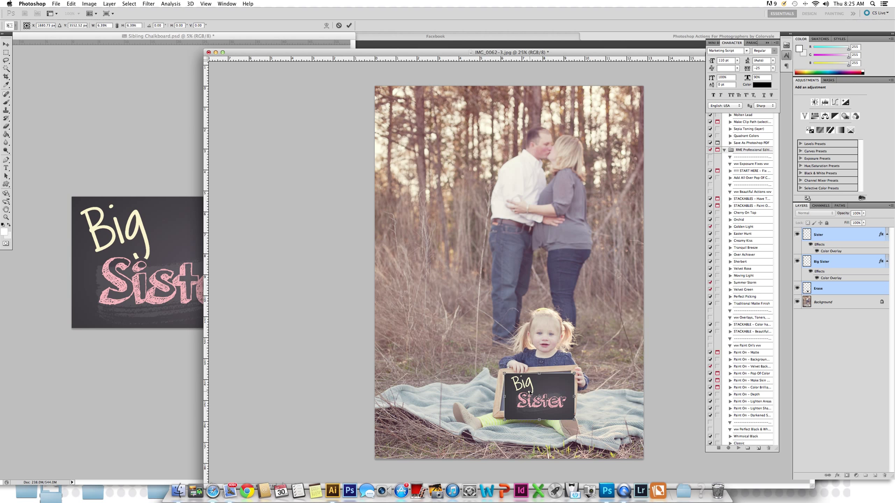
{"action": "key", "text": "super+equal"}
{"action": "key", "text": "super+equal"}
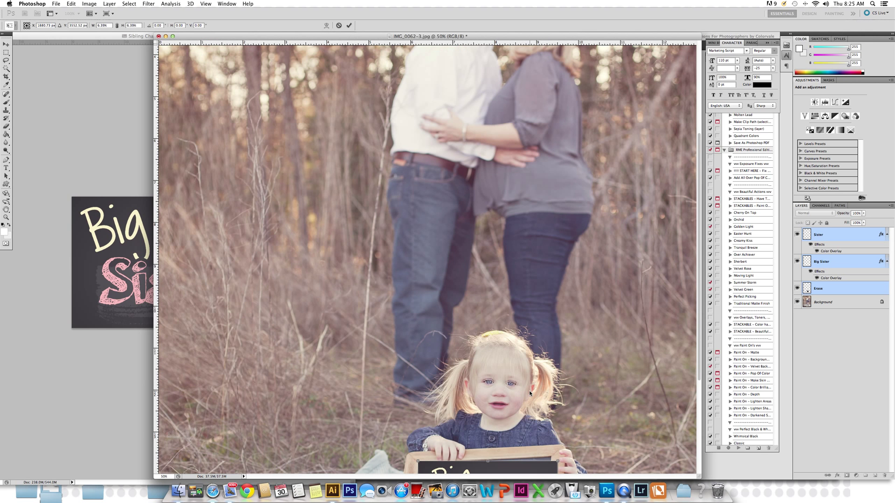
Distort the Big Sister text's top-right, bottom-left and bottom-right corners to the board, then commit
{"action": "scroll", "coordinate": [529, 392], "scroll_direction": "down", "scroll_amount": 5}
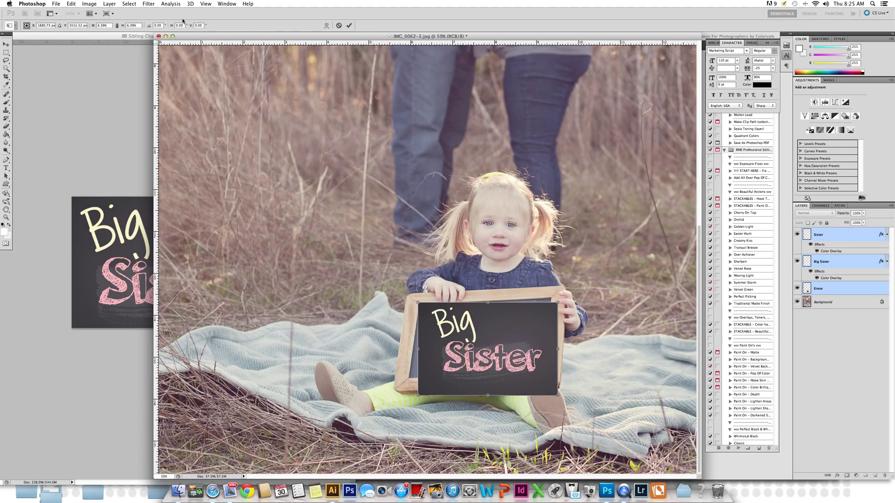
{"action": "left_click", "coordinate": [74, 4]}
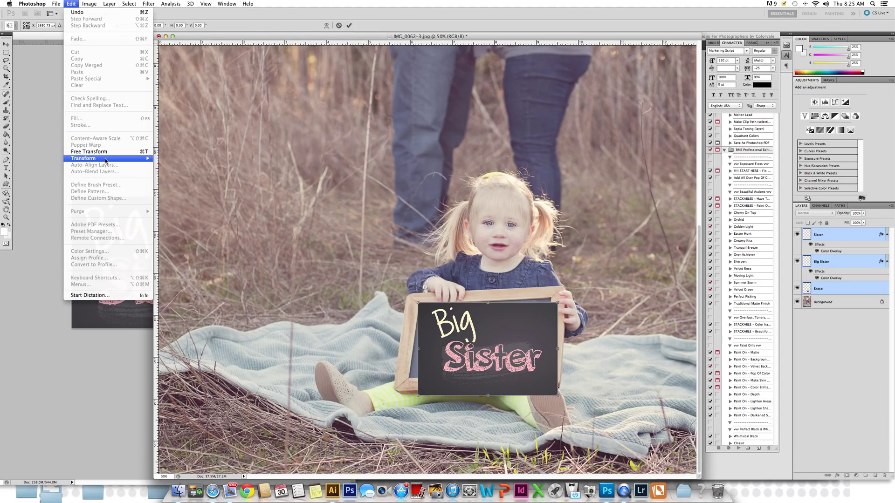
{"action": "mouse_move", "coordinate": [106, 161]}
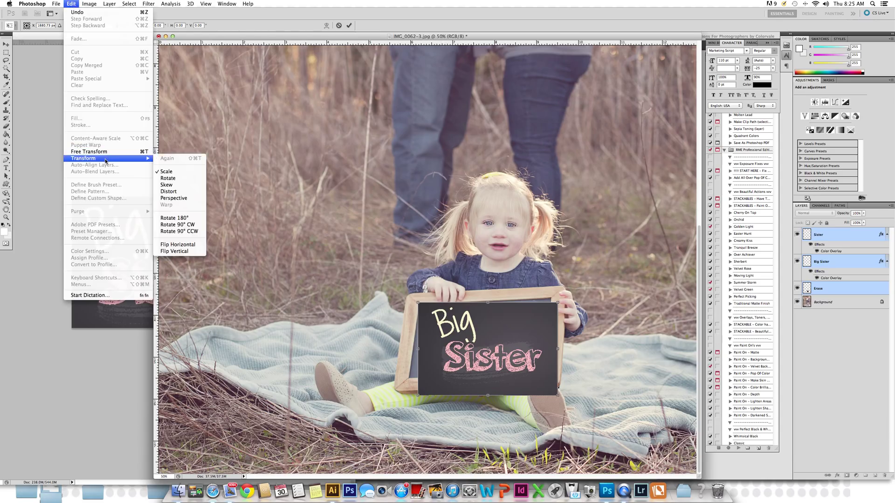
{"action": "left_click", "coordinate": [169, 192]}
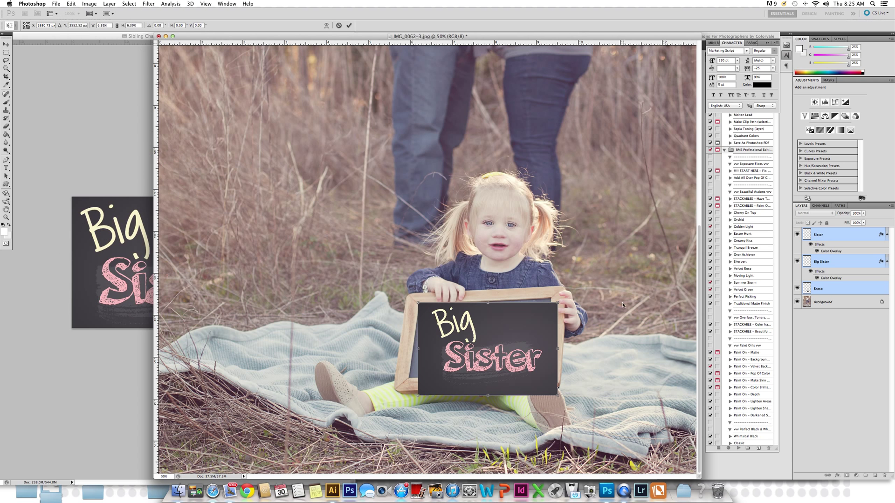
{"action": "left_click_drag", "start_coordinate": [557, 304], "coordinate": [551, 299]}
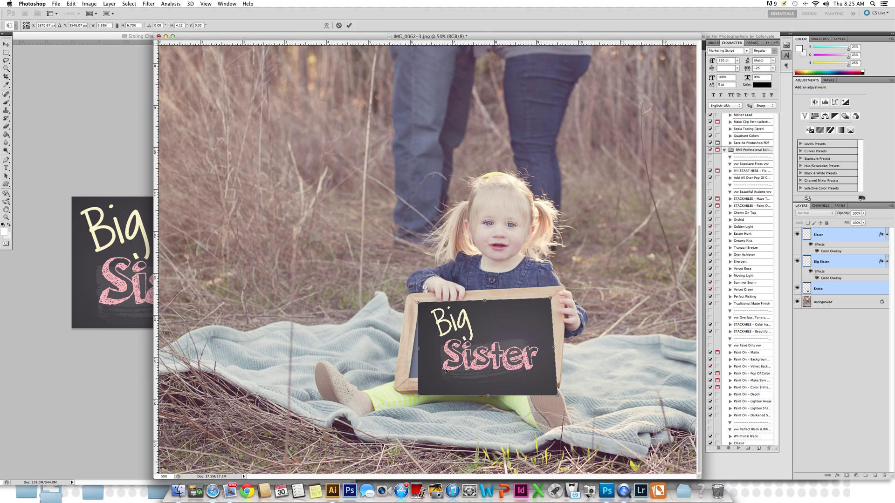
{"action": "left_click_drag", "start_coordinate": [418, 396], "coordinate": [410, 378]}
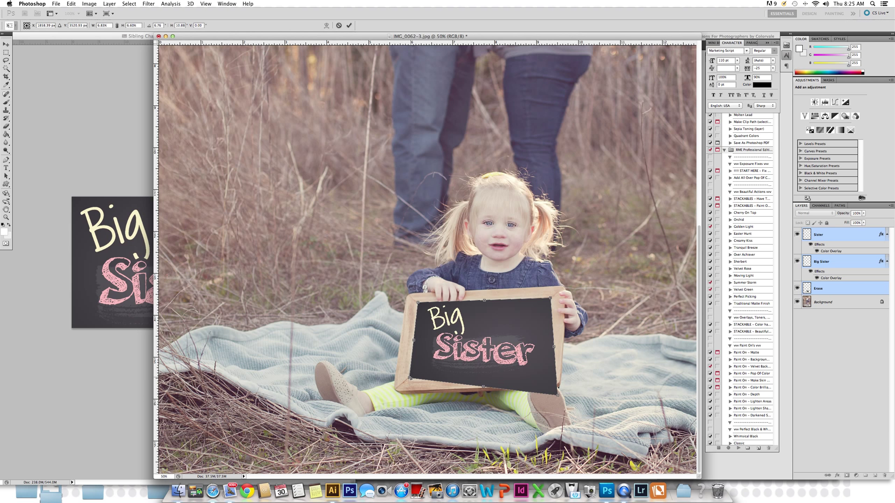
{"action": "left_click_drag", "start_coordinate": [557, 396], "coordinate": [546, 374]}
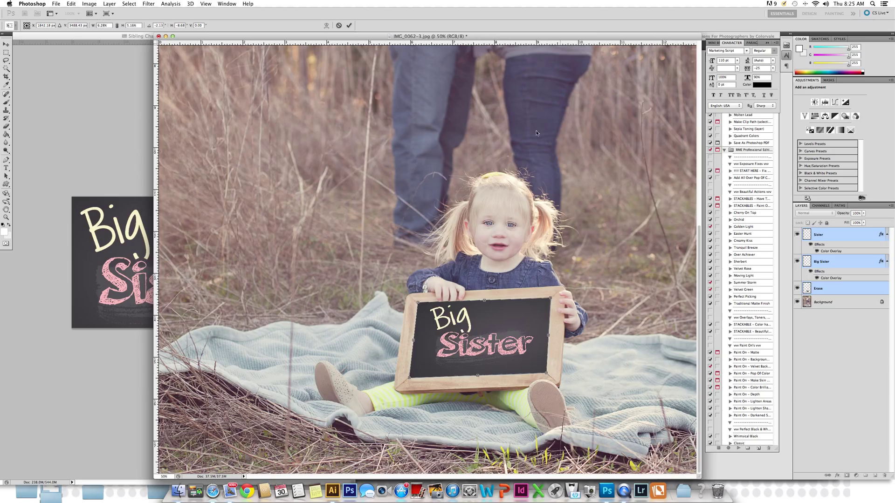
{"action": "left_click", "coordinate": [350, 26]}
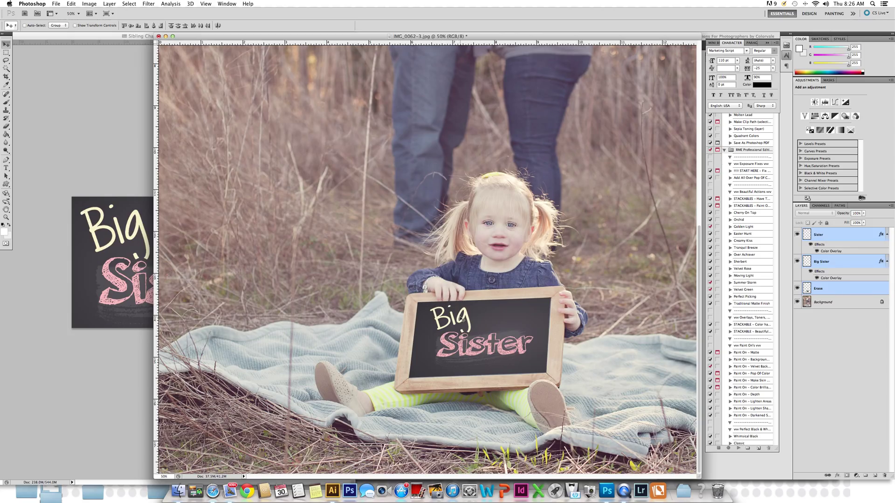
Move the Big Sister and Sister layers slightly lower, then select the Erase layer
{"action": "left_click", "coordinate": [837, 264]}
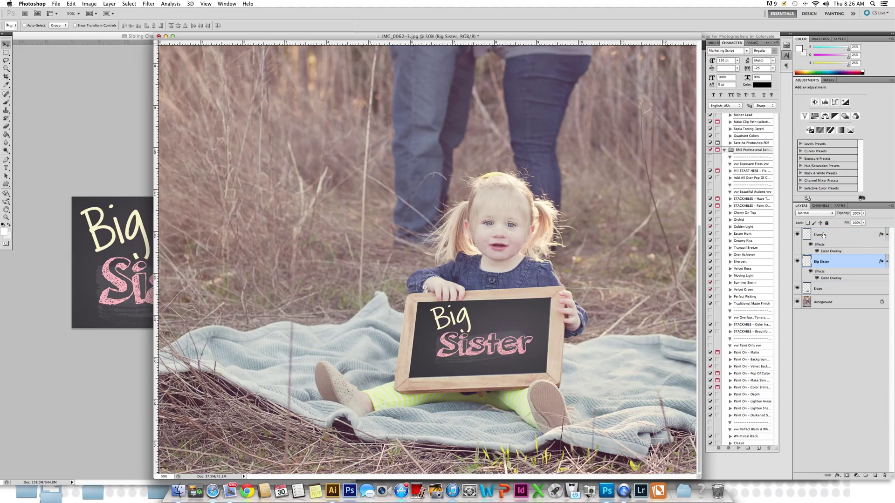
{"action": "left_click", "coordinate": [824, 236], "text": "shift"}
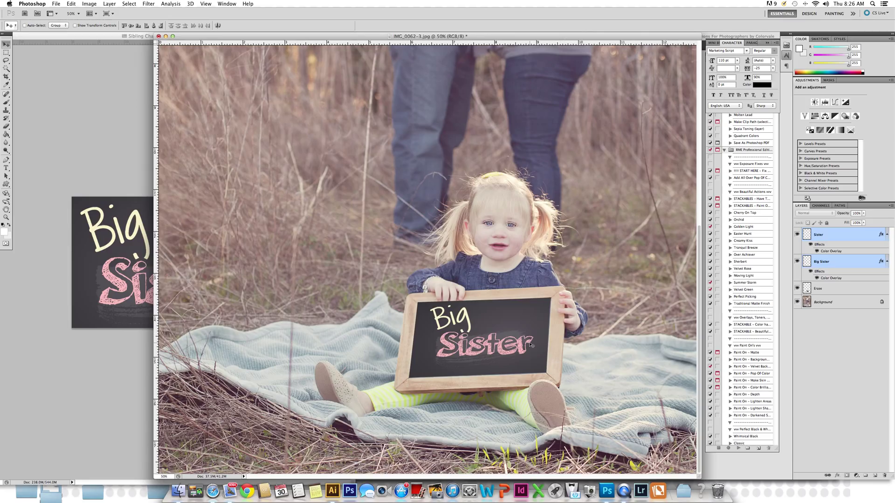
{"action": "left_click_drag", "start_coordinate": [498, 351], "coordinate": [494, 356]}
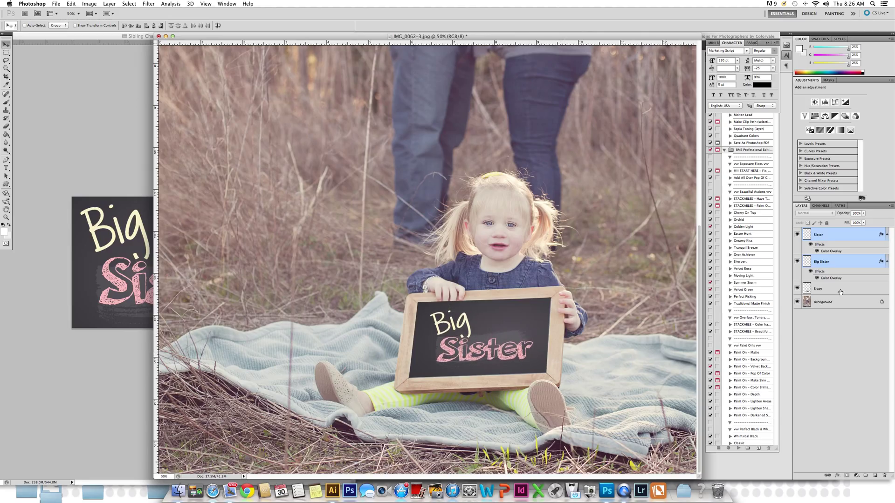
{"action": "left_click", "coordinate": [831, 290]}
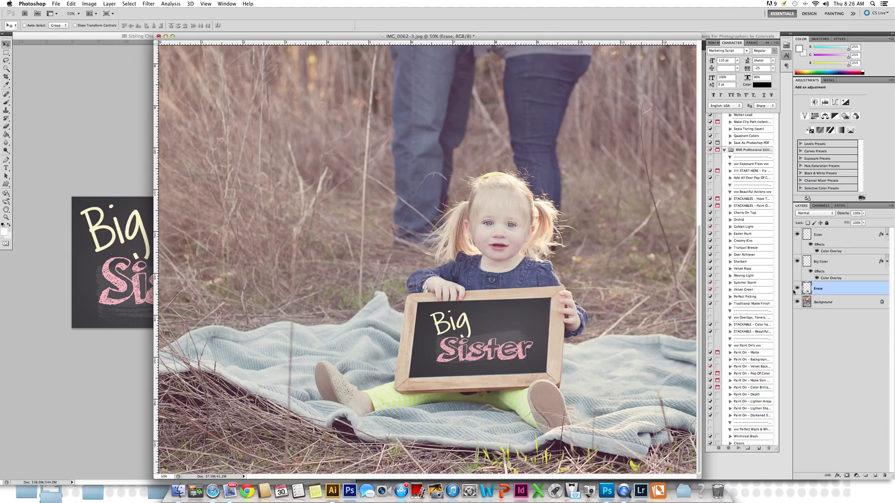
Add a layer mask to Erase and paint black along the board's edges with a 175 brush
{"action": "left_click", "coordinate": [848, 476]}
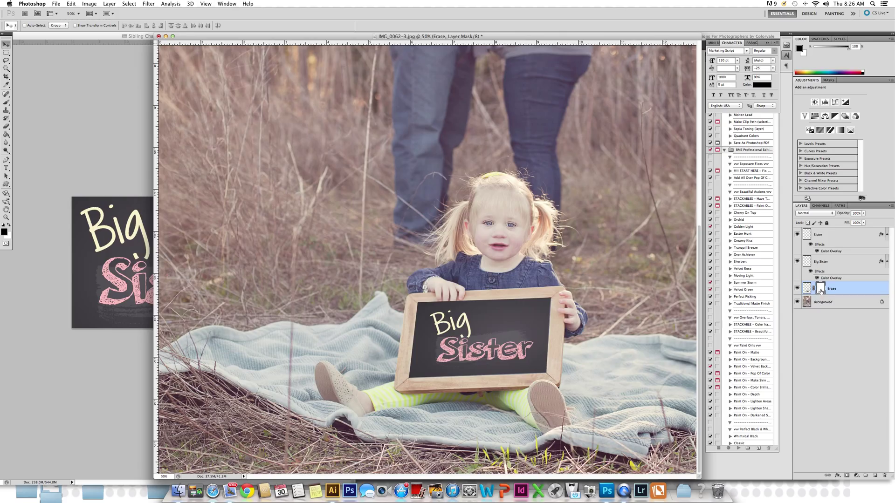
{"action": "left_click", "coordinate": [6, 103]}
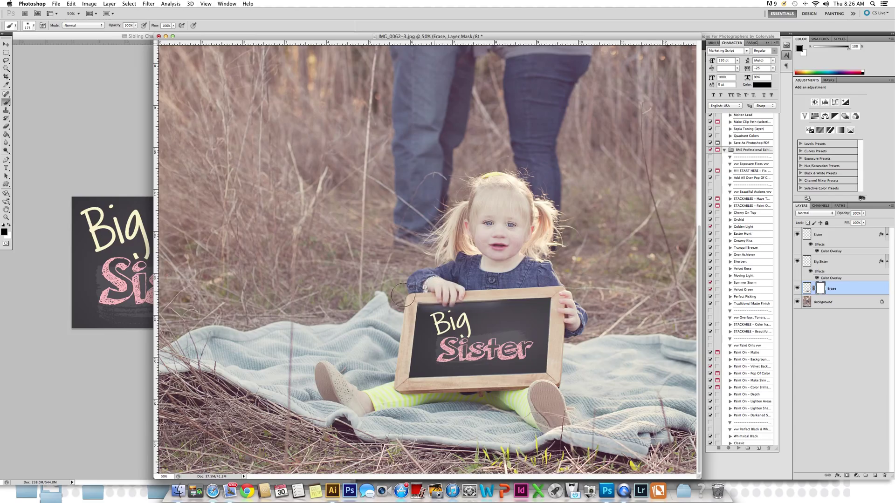
{"action": "left_click_drag", "start_coordinate": [402, 328], "coordinate": [398, 391]}
{"action": "key", "text": "bracketright"}
{"action": "key", "text": "bracketright"}
{"action": "key", "text": "bracketright"}
{"action": "key", "text": "bracketright"}
{"action": "key", "text": "bracketleft"}
{"action": "key", "text": "bracketleft"}
{"action": "key", "text": "bracketleft"}
{"action": "key", "text": "bracketleft"}
{"action": "mouse_move", "coordinate": [436, 388]}
{"action": "left_mouse_down"}
{"action": "mouse_move", "coordinate": [568, 380]}
{"action": "mouse_move", "coordinate": [562, 315]}
{"action": "mouse_move", "coordinate": [484, 285]}
{"action": "left_mouse_up"}
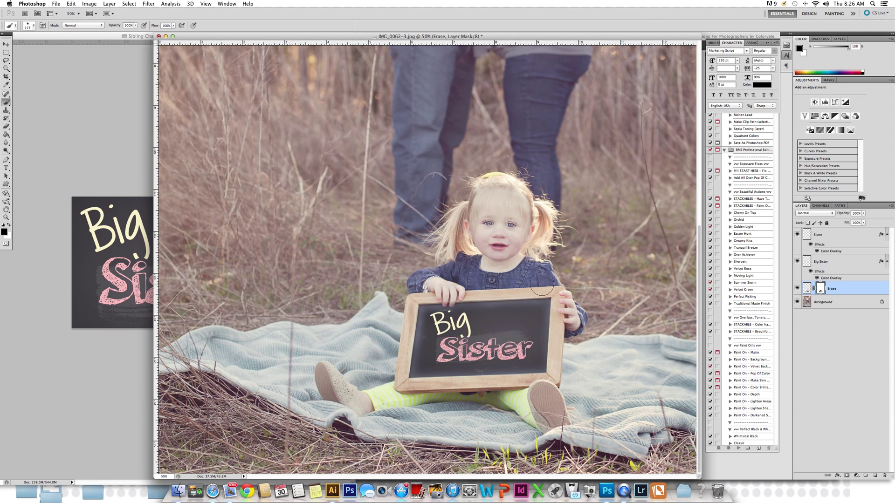
{"action": "mouse_move", "coordinate": [427, 391]}
{"action": "left_mouse_down"}
{"action": "mouse_move", "coordinate": [382, 392]}
{"action": "mouse_move", "coordinate": [391, 400]}
{"action": "left_mouse_up"}
At 100% zoom, mask around the dot above Big with a 45 brush, then paint white beside Big
{"action": "key", "text": "super+equal"}
{"action": "scroll", "coordinate": [489, 350], "scroll_direction": "down", "scroll_amount": 4}
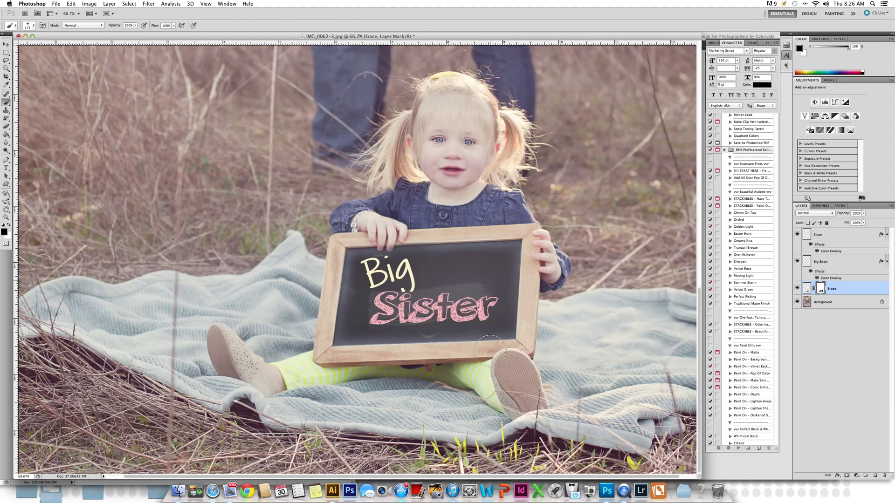
{"action": "key", "text": "super+equal"}
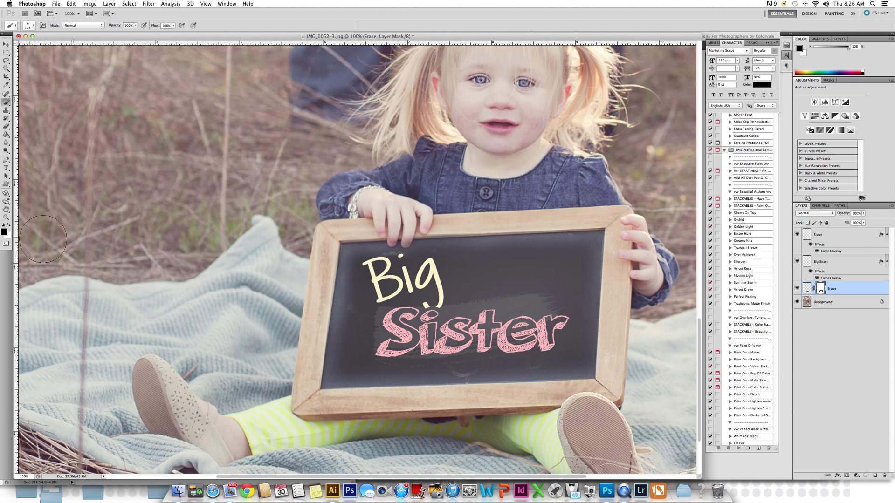
{"action": "key", "text": "bracketleft"}
{"action": "key", "text": "bracketleft"}
{"action": "key", "text": "bracketleft"}
{"action": "key", "text": "bracketleft"}
{"action": "key", "text": "bracketleft"}
{"action": "key", "text": "bracketleft"}
{"action": "key", "text": "bracketleft"}
{"action": "key", "text": "bracketleft"}
{"action": "key", "text": "bracketleft"}
{"action": "key", "text": "bracketleft"}
{"action": "key", "text": "bracketleft"}
{"action": "key", "text": "bracketleft"}
{"action": "key", "text": "bracketleft"}
{"action": "left_click_drag", "start_coordinate": [405, 255], "coordinate": [385, 258]}
{"action": "key", "text": "x"}
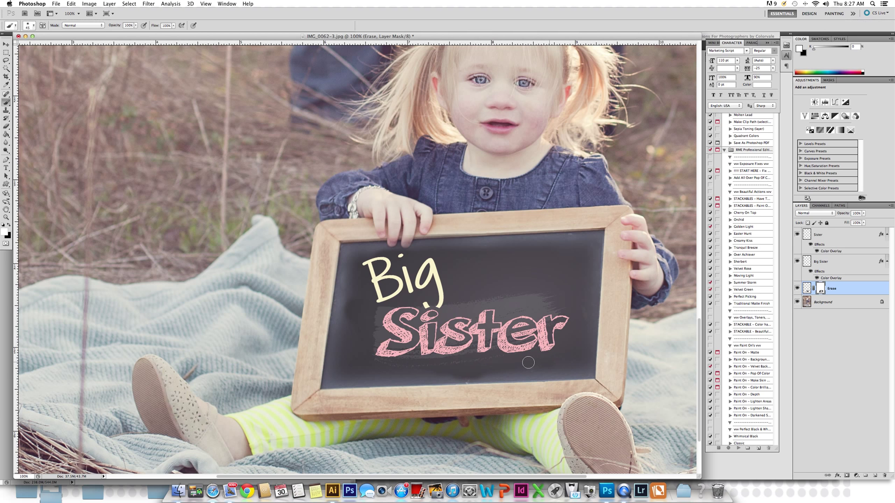
{"action": "key", "text": "bracketright"}
{"action": "key", "text": "bracketright"}
{"action": "key", "text": "bracketright"}
{"action": "key", "text": "bracketright"}
{"action": "key", "text": "bracketright"}
{"action": "key", "text": "bracketright"}
{"action": "key", "text": "bracketright"}
{"action": "key", "text": "bracketright"}
{"action": "mouse_move", "coordinate": [370, 270]}
{"action": "left_mouse_down"}
{"action": "mouse_move", "coordinate": [358, 356]}
{"action": "mouse_move", "coordinate": [374, 317]}
{"action": "mouse_move", "coordinate": [369, 287]}
{"action": "mouse_move", "coordinate": [379, 279]}
{"action": "mouse_move", "coordinate": [407, 294]}
{"action": "left_mouse_up"}
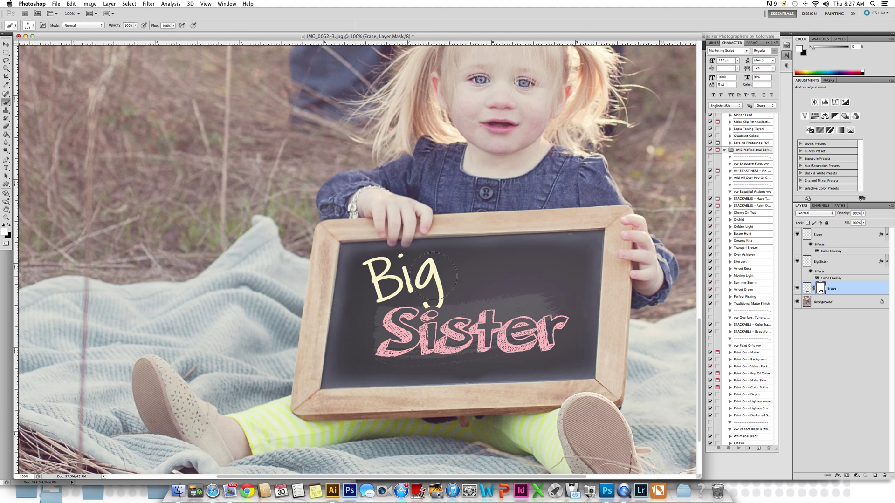
{"action": "key", "text": "bracketleft"}
{"action": "key", "text": "bracketleft"}
{"action": "key", "text": "bracketleft"}
{"action": "key", "text": "bracketleft"}
{"action": "key", "text": "bracketleft"}
{"action": "key", "text": "bracketleft"}
{"action": "key", "text": "bracketleft"}
{"action": "key", "text": "x"}
{"action": "key", "text": "x"}
Zoom out to view the entire photo with the Big Sister chalkboard
{"action": "key", "text": "super+minus"}
{"action": "key", "text": "super+minus"}
{"action": "key", "text": "super+minus"}
{"action": "key", "text": "super+minus"}
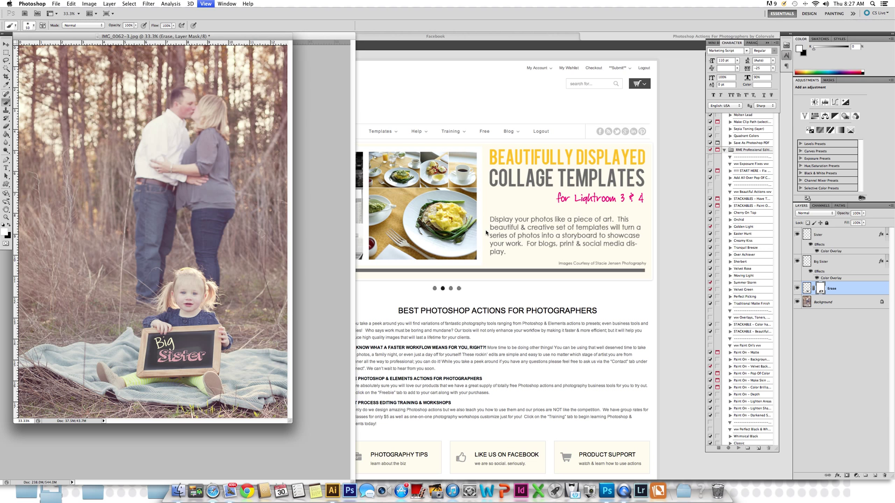